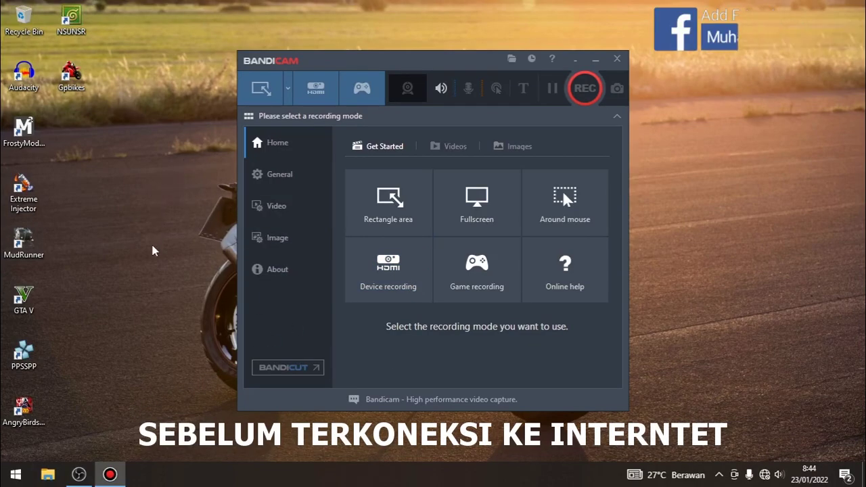
Step: Review Bandicam's video recording and image capture settings, including the capture hotkey, and close Bandicam
{"action": "left_click", "coordinate": [269, 205]}
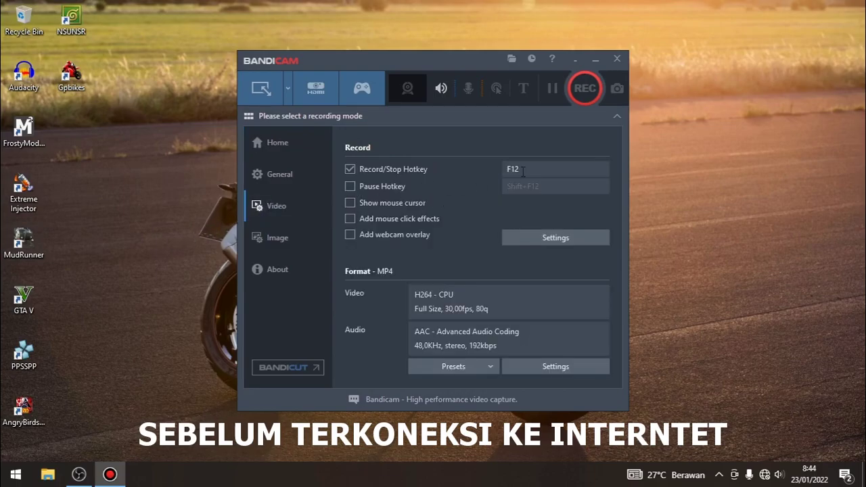
{"action": "left_click", "coordinate": [276, 238]}
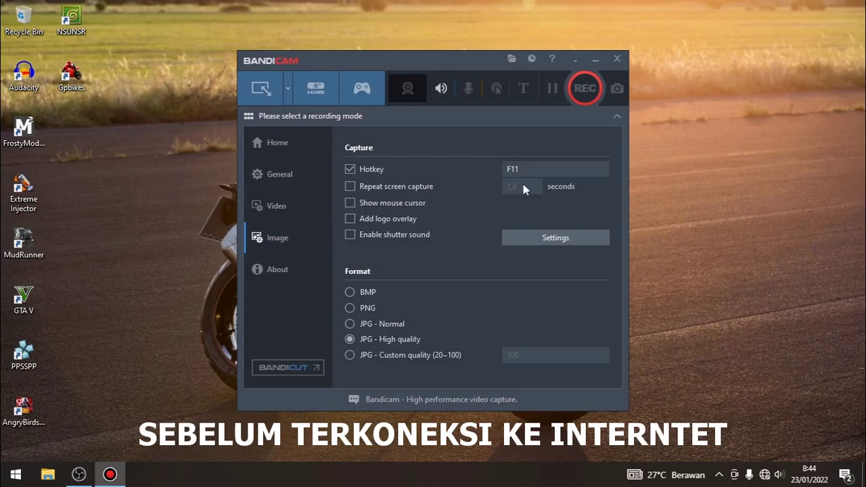
{"action": "left_click", "coordinate": [534, 172]}
{"action": "key", "text": "Print"}
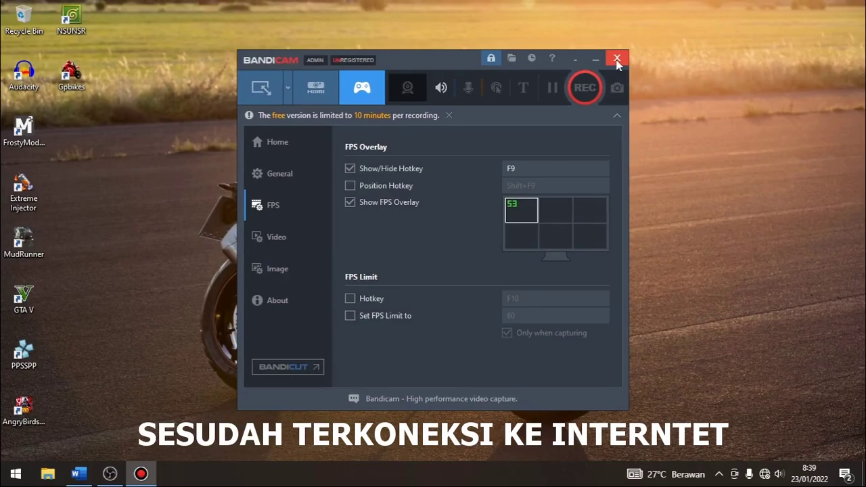
{"action": "left_click", "coordinate": [617, 59]}
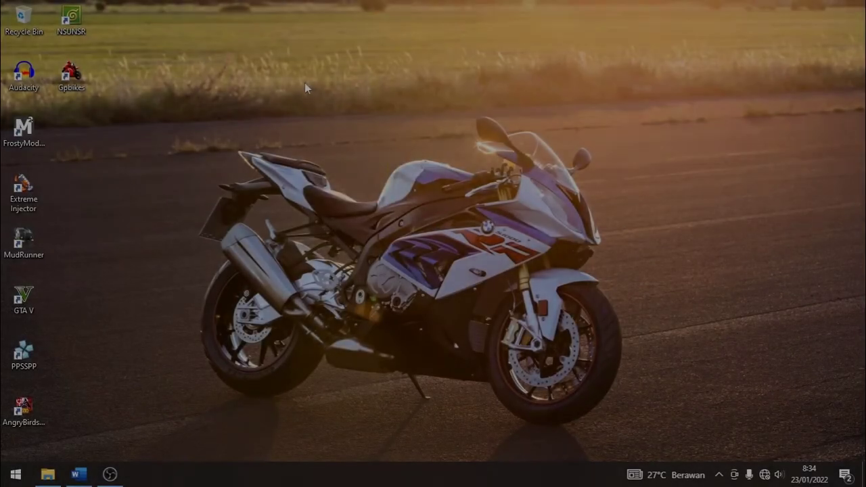
{"action": "right_click", "coordinate": [305, 83]}
{"action": "left_click", "coordinate": [315, 121]}
{"action": "right_click", "coordinate": [316, 119]}
{"action": "left_click", "coordinate": [318, 150]}
{"action": "right_click", "coordinate": [229, 103]}
{"action": "left_click", "coordinate": [243, 137]}
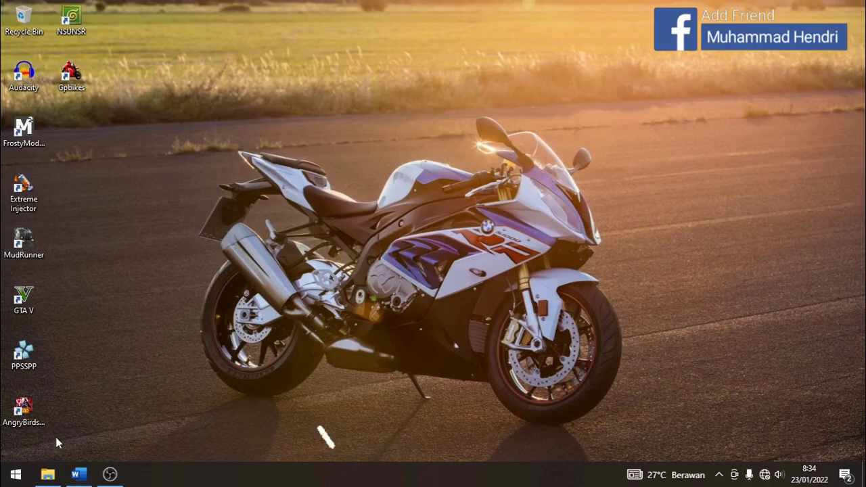
Step: Look through the contents of the Bandicam folder in Program Files on drive C, and close the folder window
{"action": "left_click", "coordinate": [47, 474]}
{"action": "scroll", "coordinate": [446, 210], "scroll_direction": "down", "scroll_amount": 2}
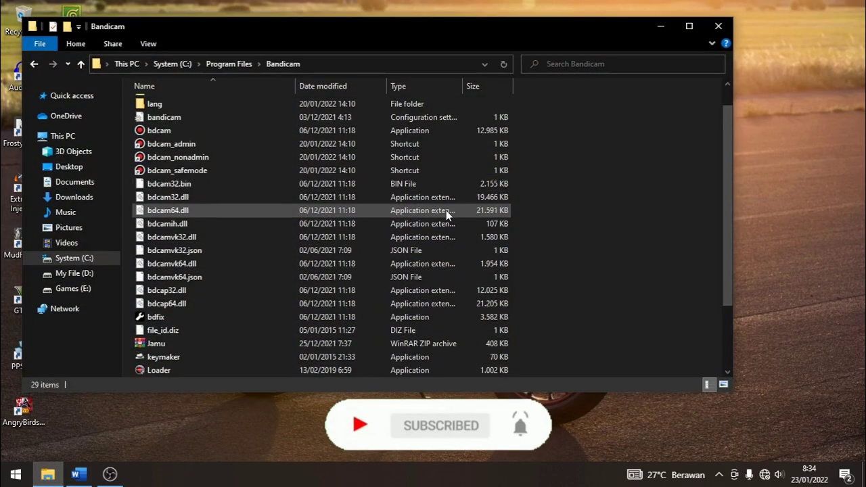
{"action": "scroll", "coordinate": [446, 212], "scroll_direction": "up", "scroll_amount": 2}
{"action": "scroll", "coordinate": [446, 212], "scroll_direction": "down", "scroll_amount": 3}
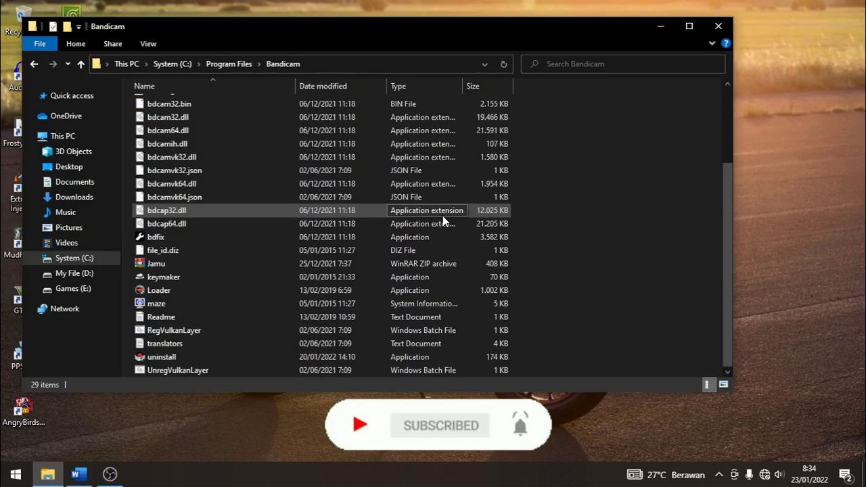
{"action": "scroll", "coordinate": [442, 216], "scroll_direction": "up", "scroll_amount": 3}
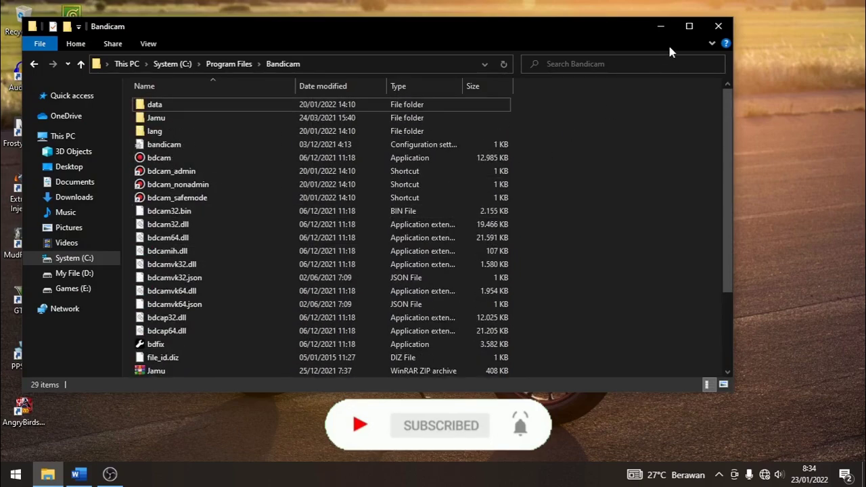
{"action": "left_click_drag", "start_coordinate": [615, 37], "coordinate": [658, 38]}
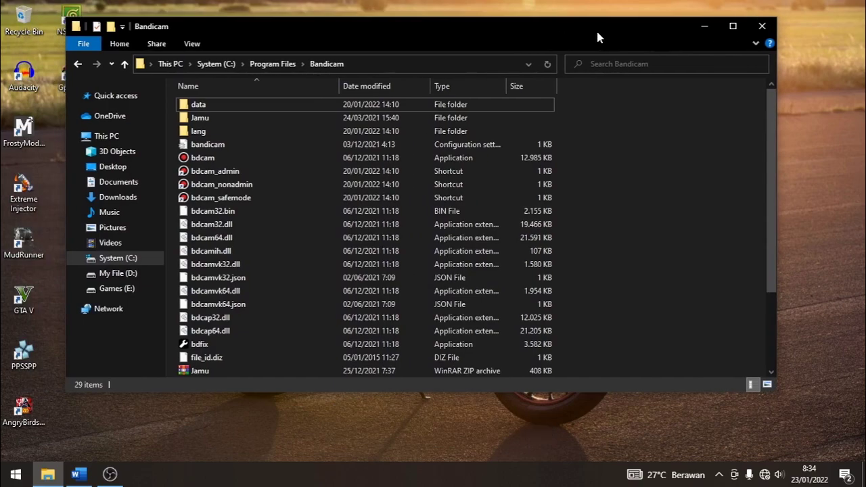
{"action": "left_click", "coordinate": [730, 28]}
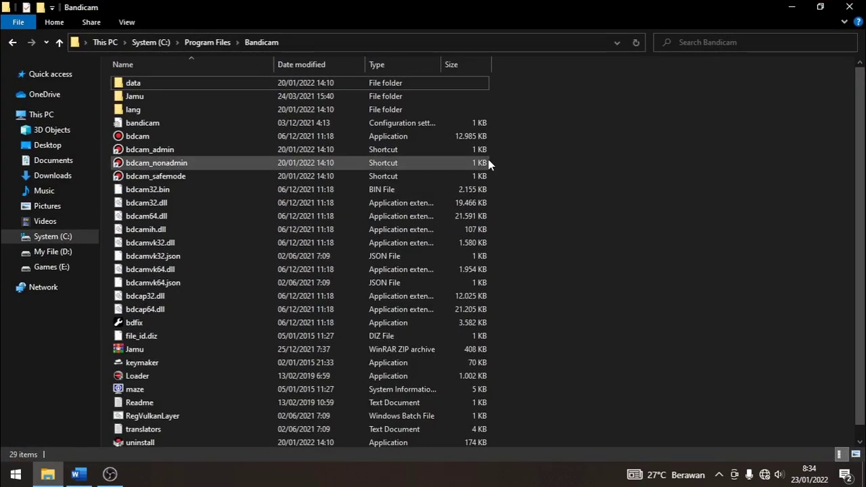
{"action": "scroll", "coordinate": [488, 165], "scroll_direction": "down", "scroll_amount": 1}
{"action": "scroll", "coordinate": [486, 163], "scroll_direction": "up", "scroll_amount": 1}
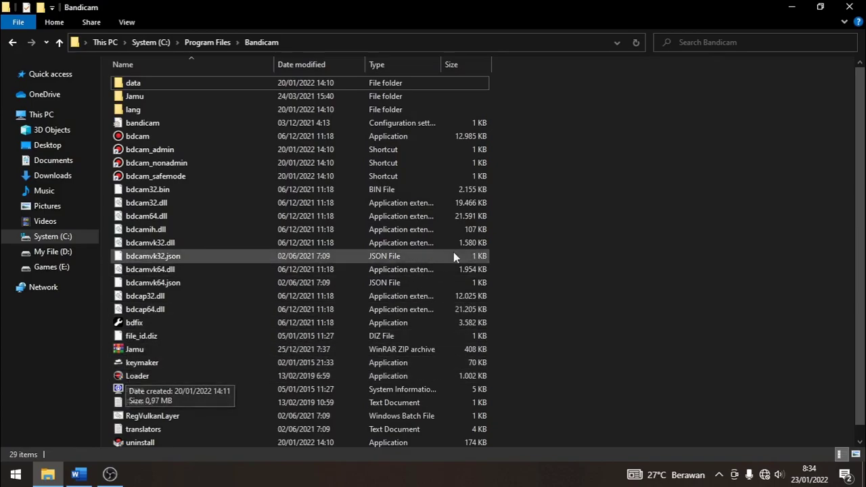
{"action": "scroll", "coordinate": [720, 157], "scroll_direction": "down", "scroll_amount": 1}
{"action": "scroll", "coordinate": [719, 157], "scroll_direction": "up", "scroll_amount": 1}
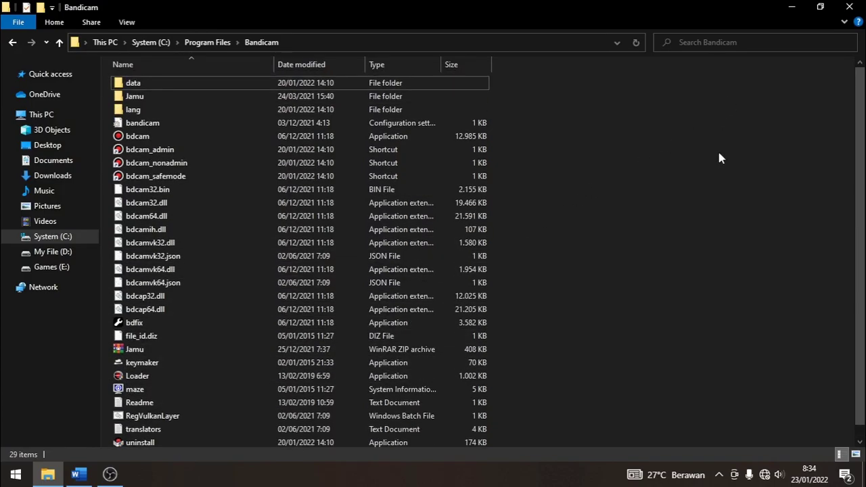
{"action": "left_click", "coordinate": [851, 12]}
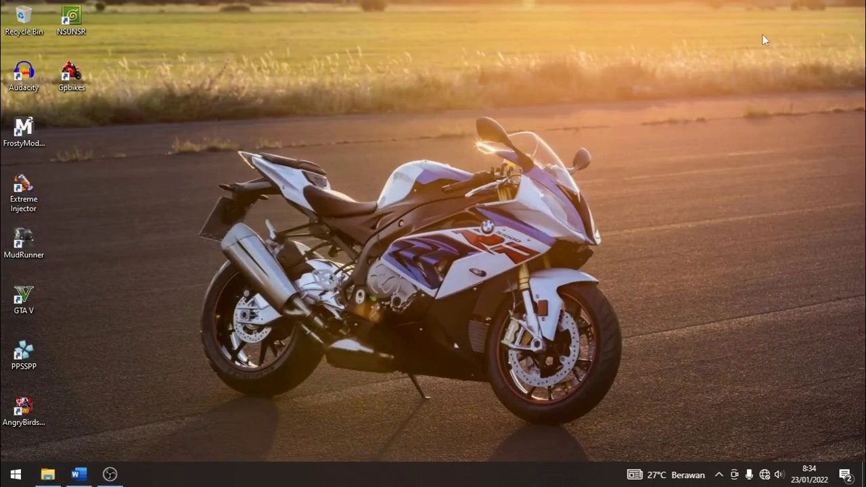
Step: Search Windows for Windows Defender Firewall and open its advanced security settings
{"action": "key", "text": "super"}
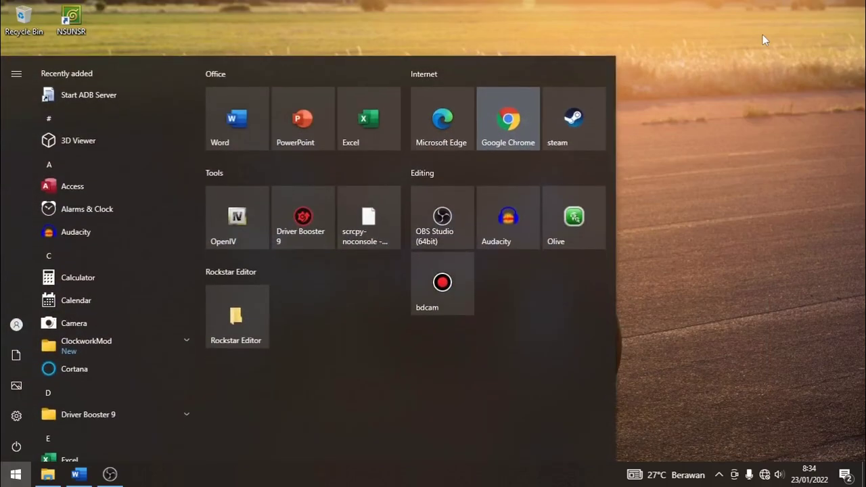
{"action": "type", "text": "win"}
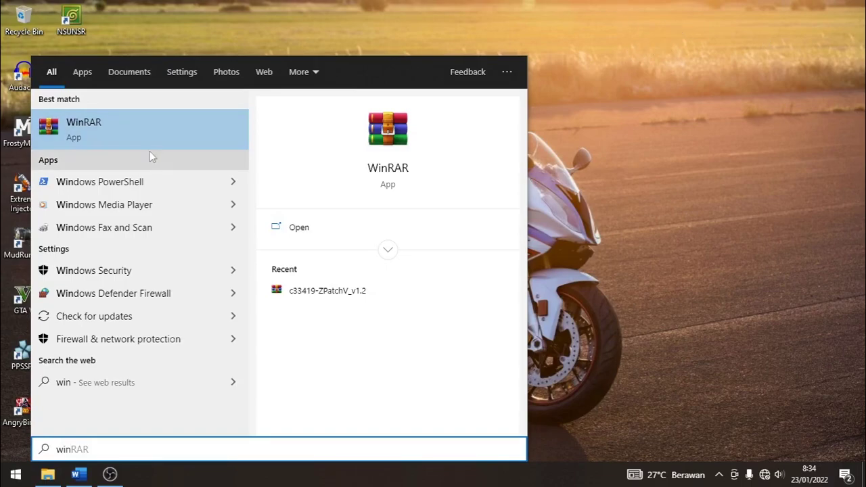
{"action": "left_click", "coordinate": [119, 298]}
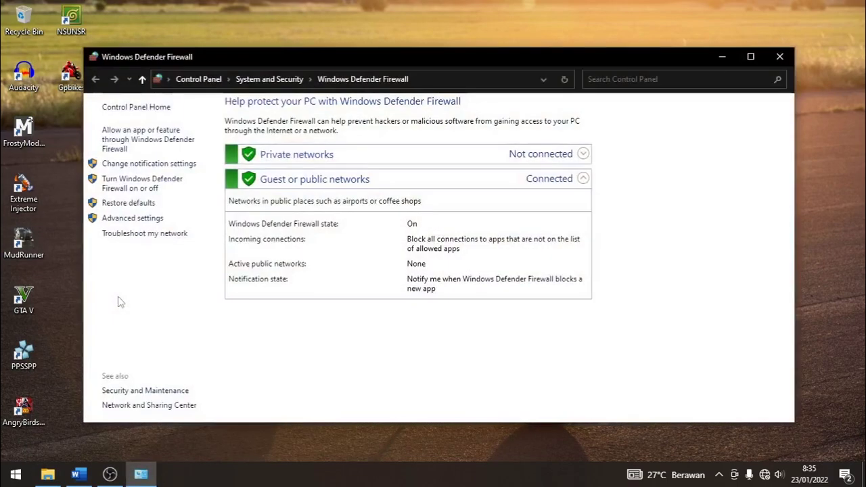
{"action": "left_click", "coordinate": [132, 222]}
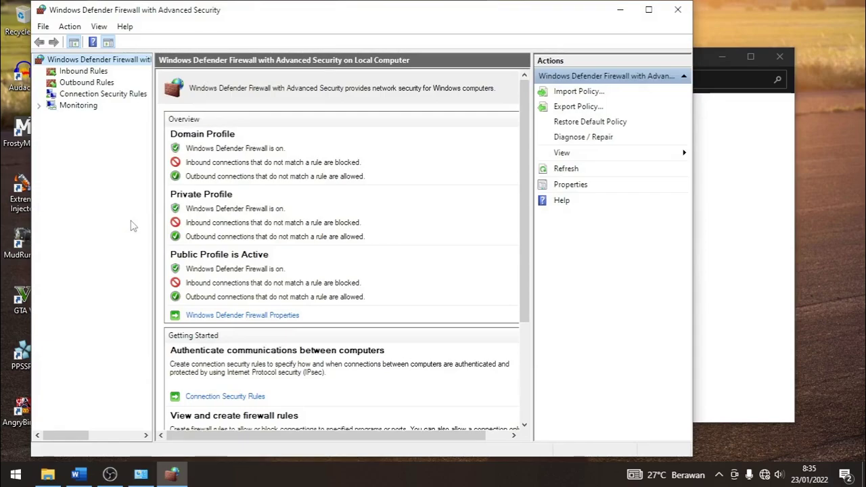
Step: Start a new inbound rule of type Program and set its program path to bdcam.exe in C:\Program Files\Bandicam
{"action": "left_click", "coordinate": [85, 72]}
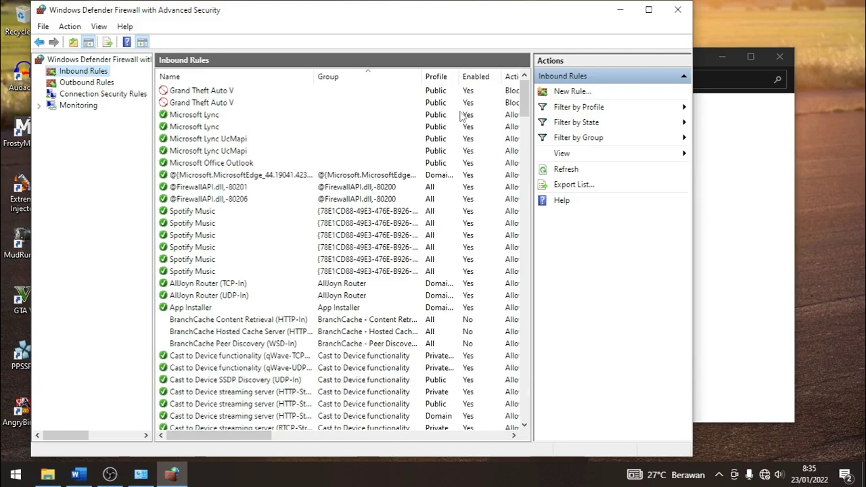
{"action": "left_click", "coordinate": [561, 95]}
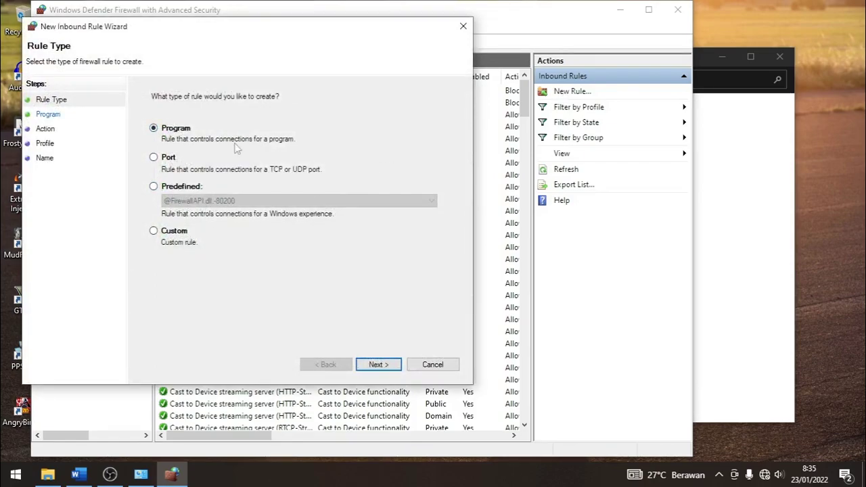
{"action": "left_click", "coordinate": [374, 365]}
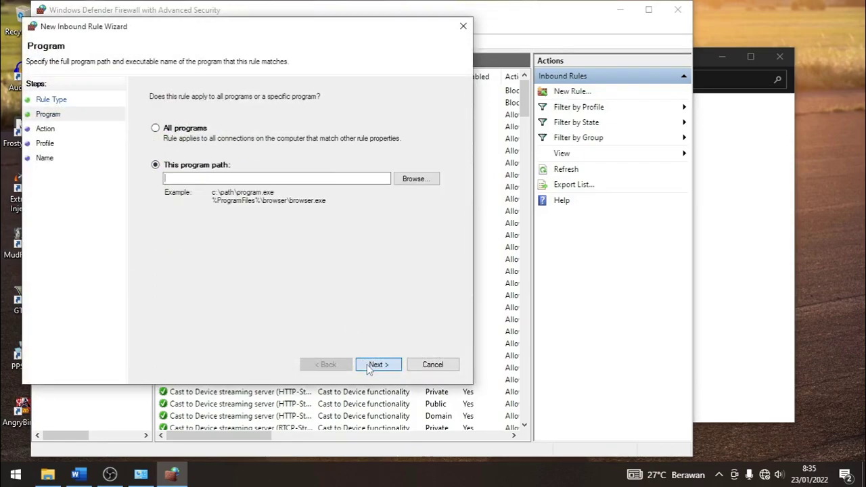
{"action": "left_click", "coordinate": [424, 183]}
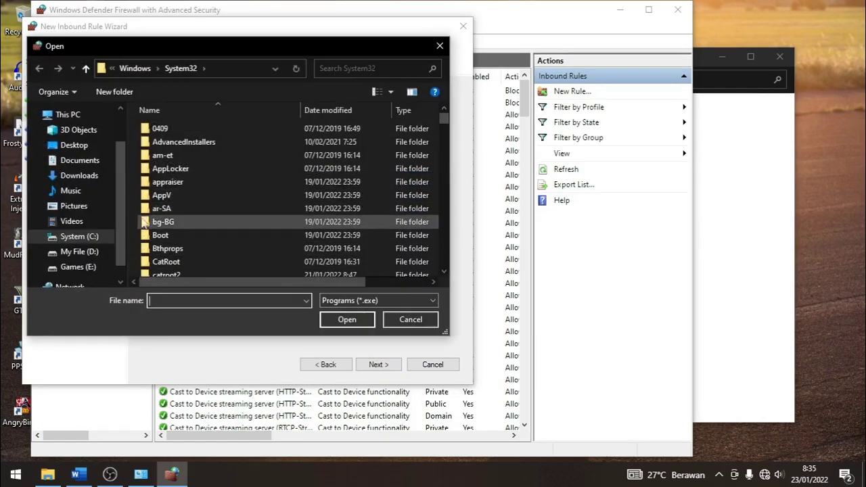
{"action": "left_click", "coordinate": [99, 237]}
{"action": "double_click", "coordinate": [222, 155]}
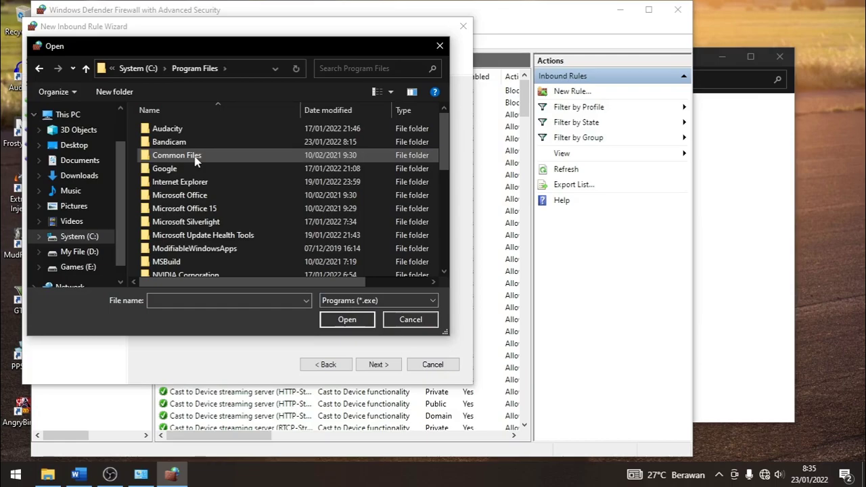
{"action": "double_click", "coordinate": [197, 142]}
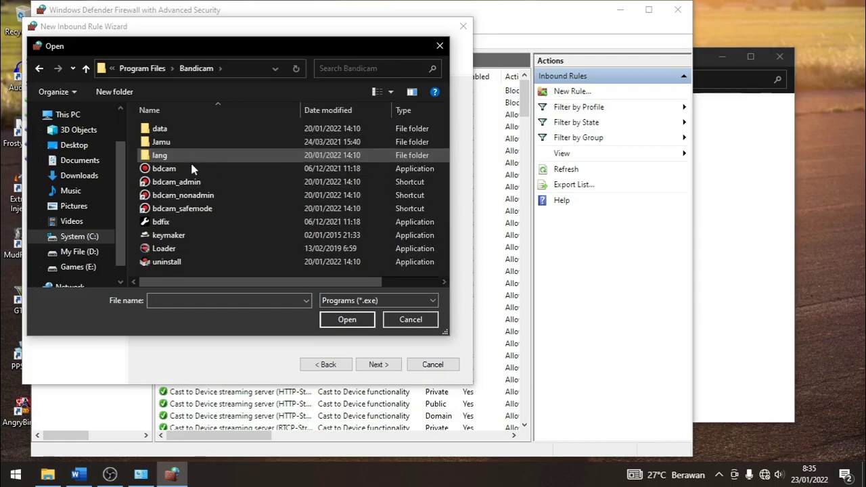
{"action": "left_click", "coordinate": [191, 174]}
{"action": "left_click", "coordinate": [344, 320]}
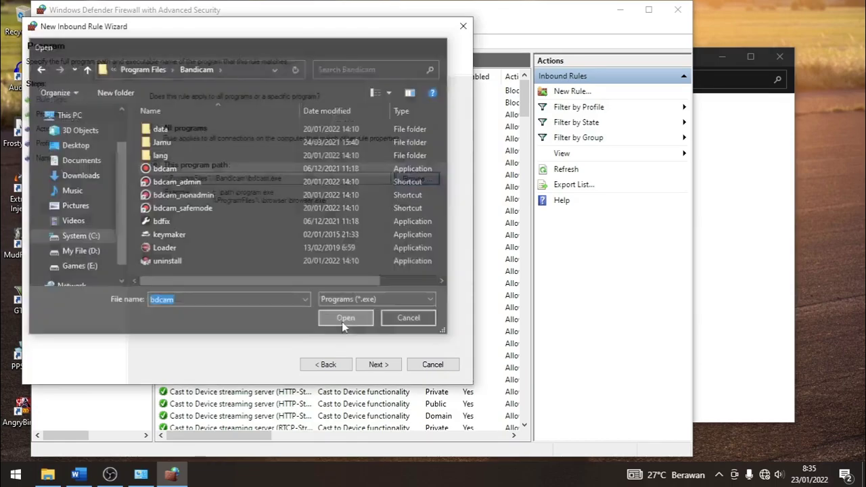
{"action": "left_click", "coordinate": [378, 365]}
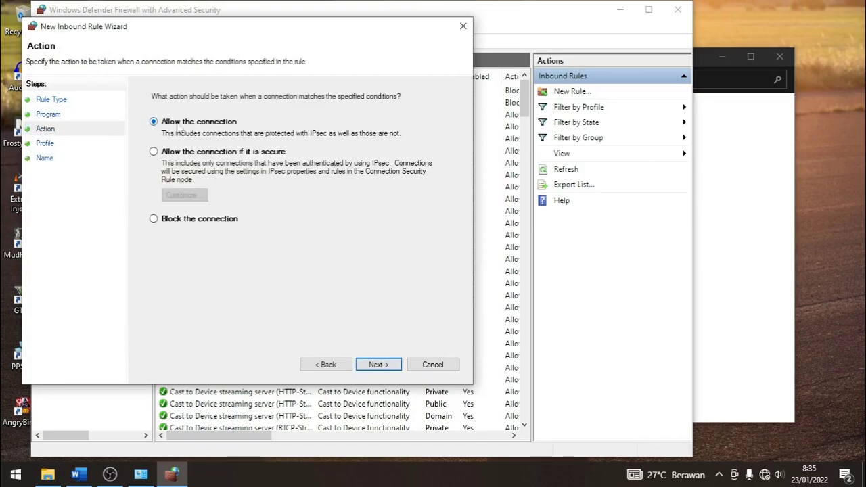
Step: Make the inbound rule block the connection on domain, private and public profiles, create it as "Bandicam", and close the basic firewall window
{"action": "left_click", "coordinate": [155, 221]}
{"action": "left_click", "coordinate": [386, 366]}
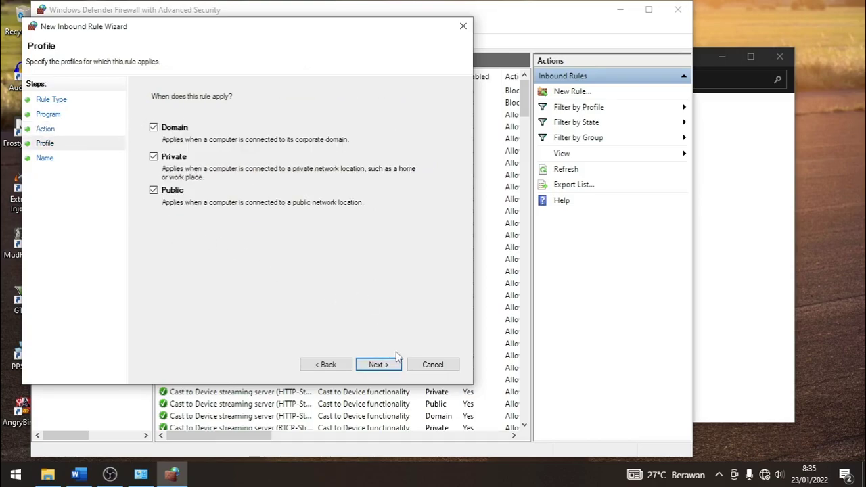
{"action": "left_click", "coordinate": [392, 367]}
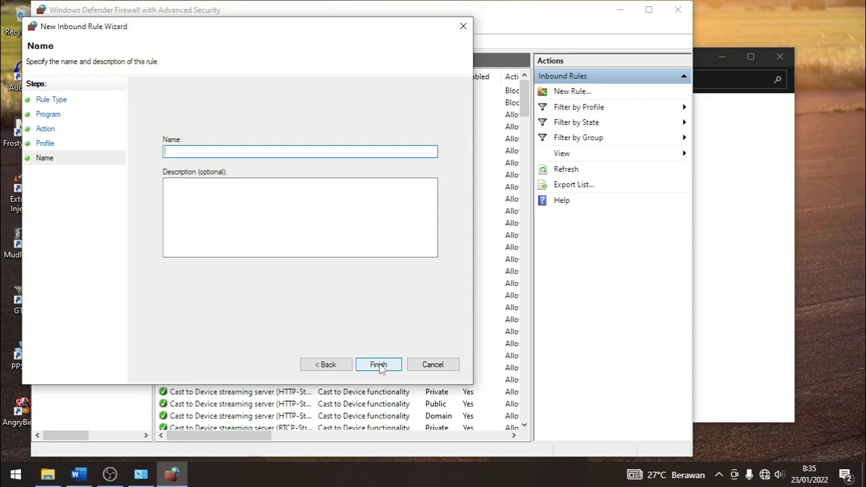
{"action": "type", "text": "Bandicam"}
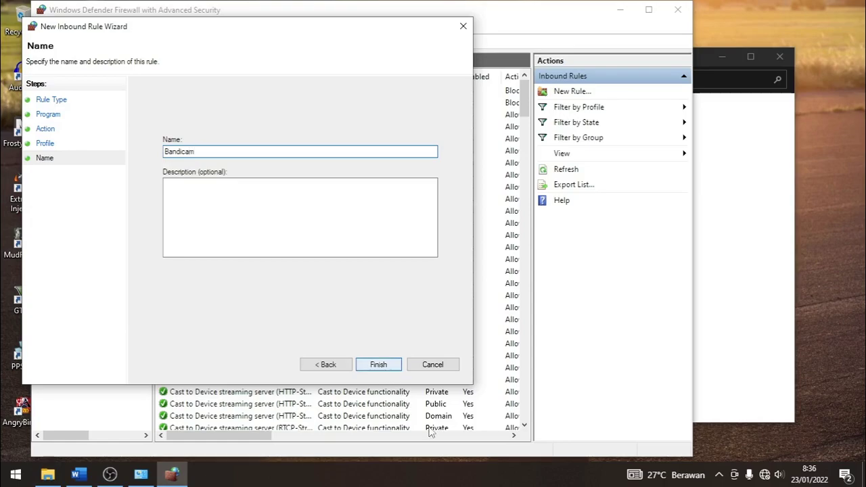
{"action": "left_click", "coordinate": [394, 366]}
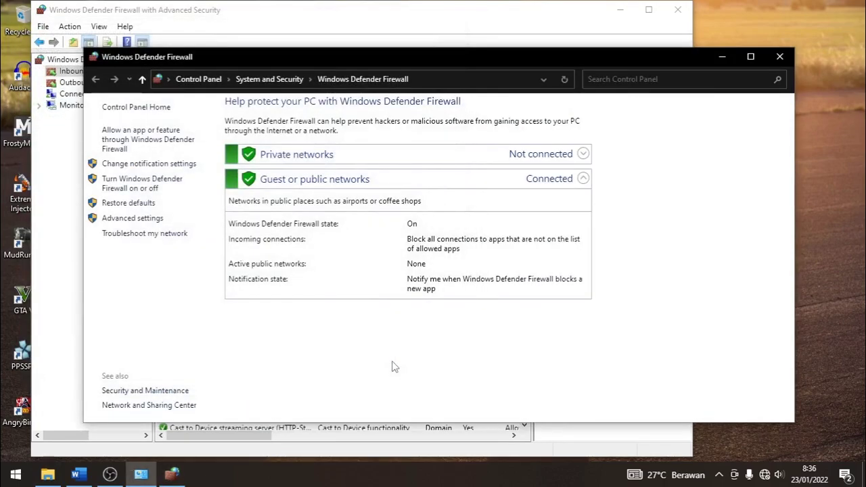
{"action": "left_click", "coordinate": [769, 58]}
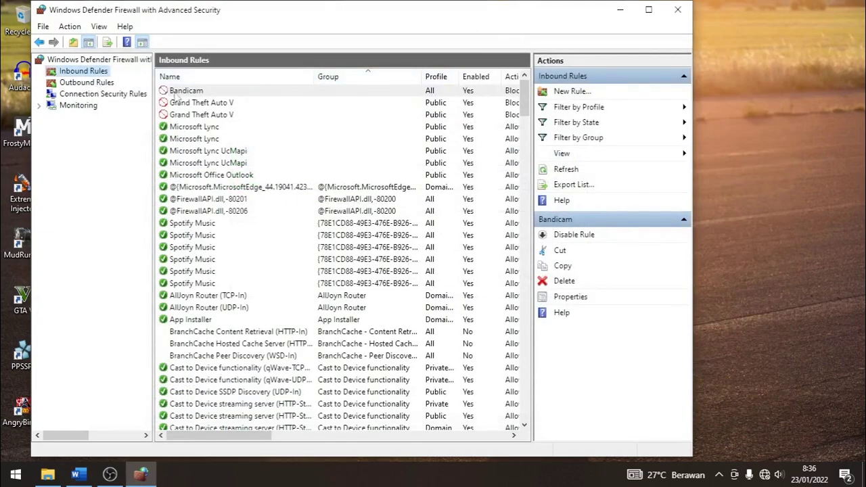
Step: Start a new outbound rule of type Program and set its program path to bdcam.exe in the Bandicam folder
{"action": "left_click", "coordinate": [71, 82]}
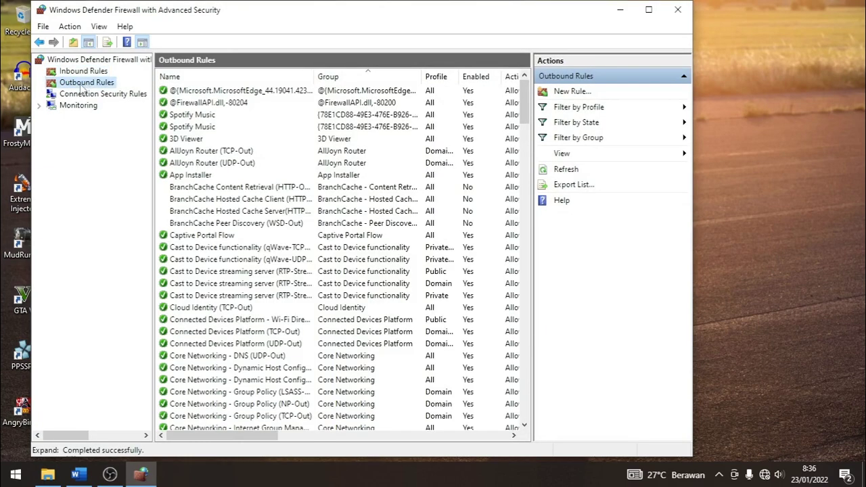
{"action": "left_click", "coordinate": [563, 92]}
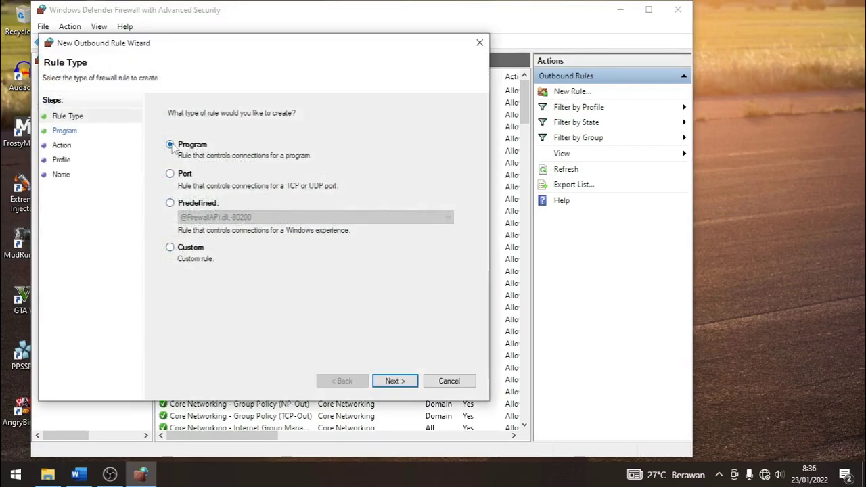
{"action": "left_click", "coordinate": [395, 381]}
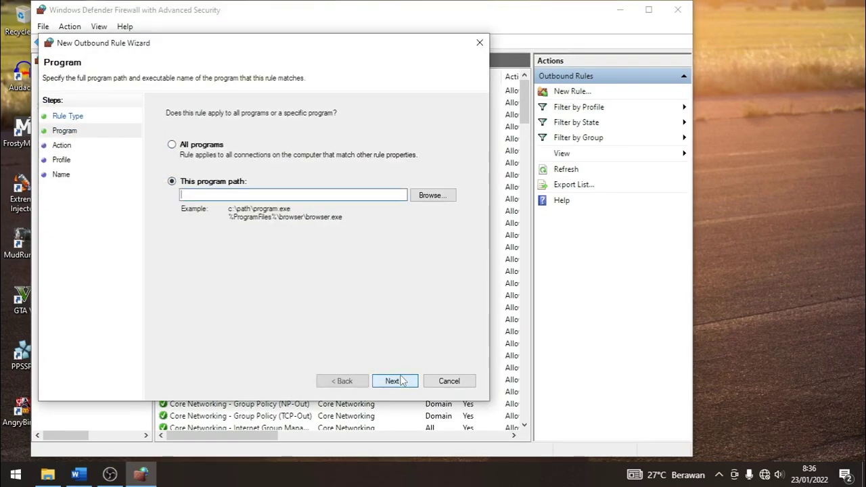
{"action": "left_click", "coordinate": [439, 194]}
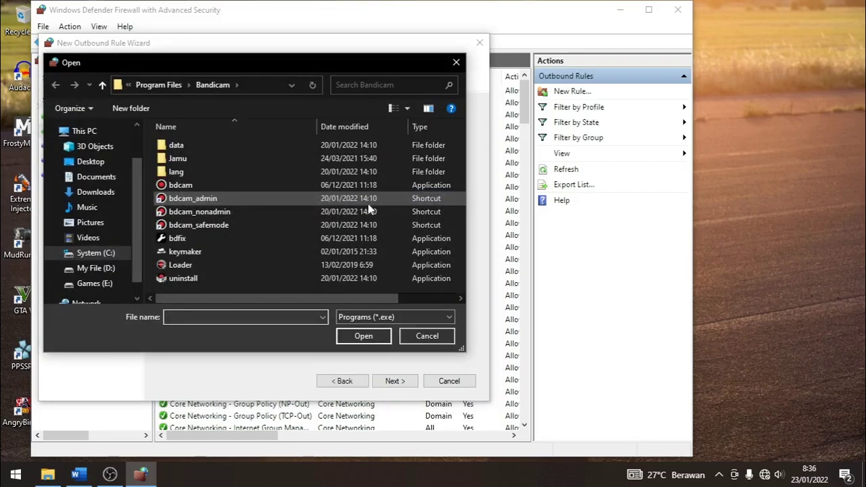
{"action": "left_click", "coordinate": [231, 186]}
{"action": "left_click", "coordinate": [363, 337]}
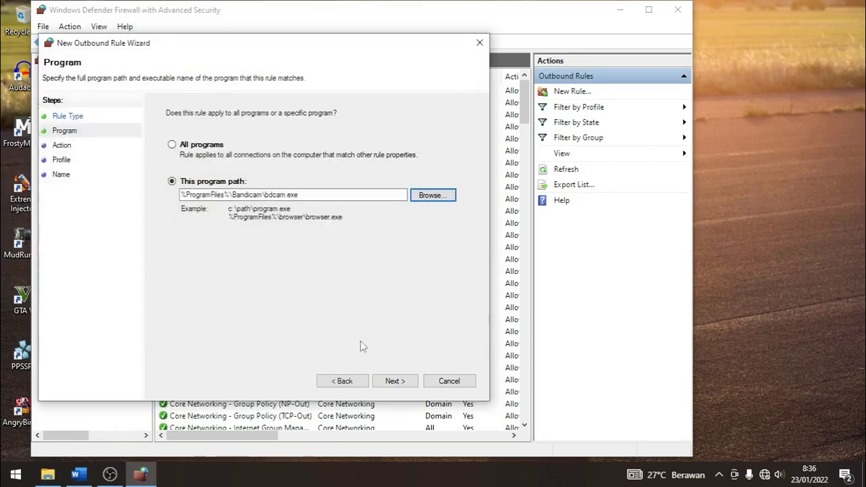
Step: Make the outbound rule block the connection on the domain, private and public profiles, and create it as "Bandicam"
{"action": "left_click", "coordinate": [396, 382]}
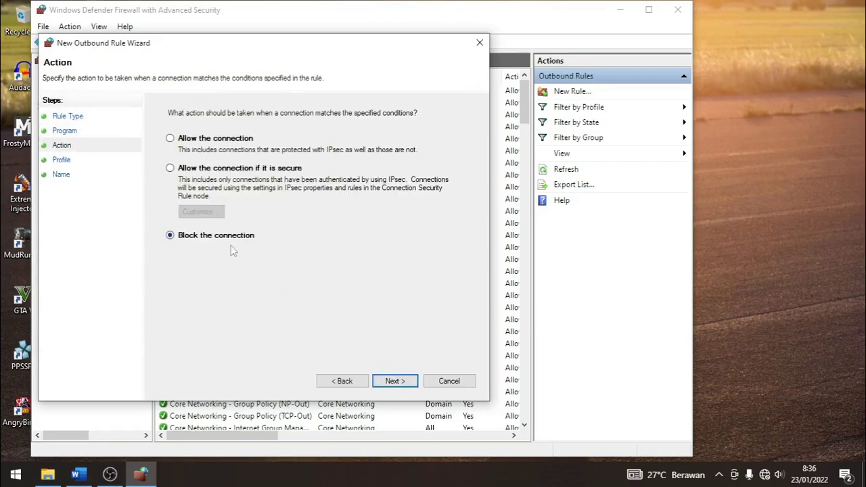
{"action": "left_click", "coordinate": [398, 383]}
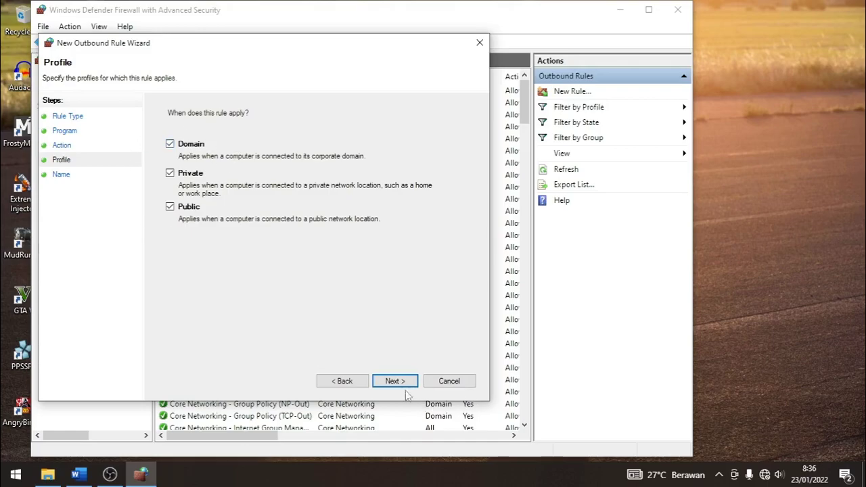
{"action": "left_click", "coordinate": [396, 381]}
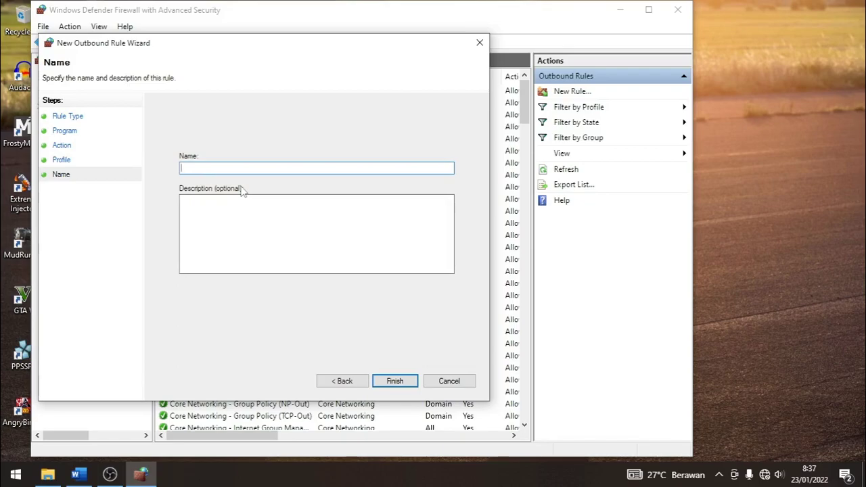
{"action": "type", "text": "Bandicam"}
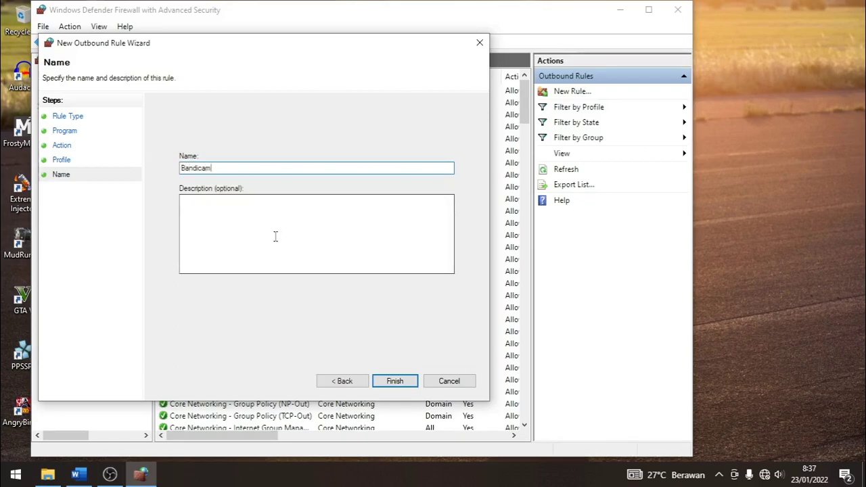
{"action": "left_click", "coordinate": [395, 381]}
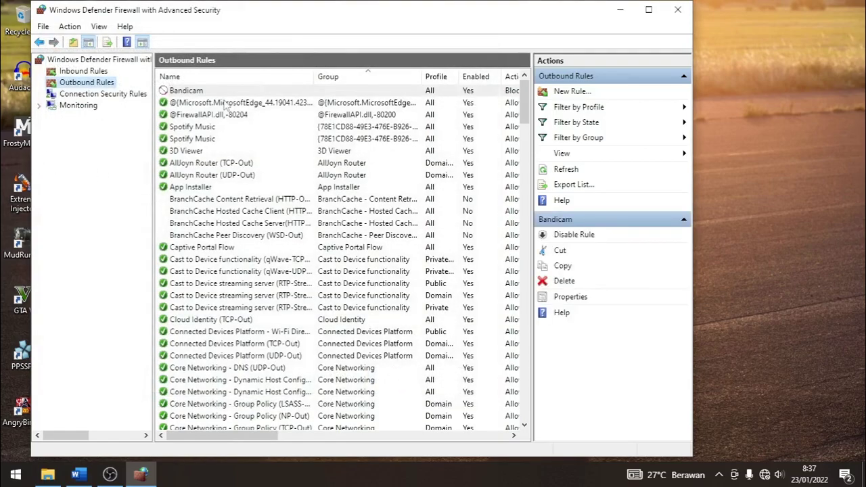
Step: Check the Bandicam entry in both the inbound and outbound rule lists, and close the advanced firewall window
{"action": "left_click", "coordinate": [85, 71]}
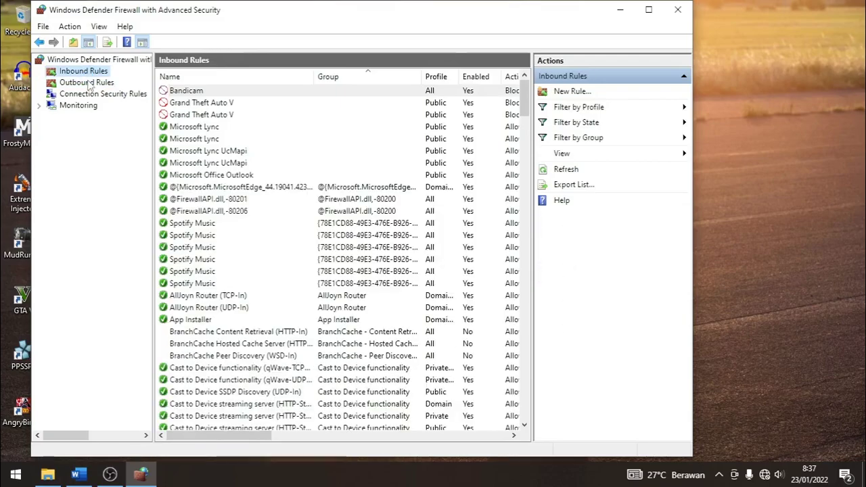
{"action": "left_click", "coordinate": [88, 82]}
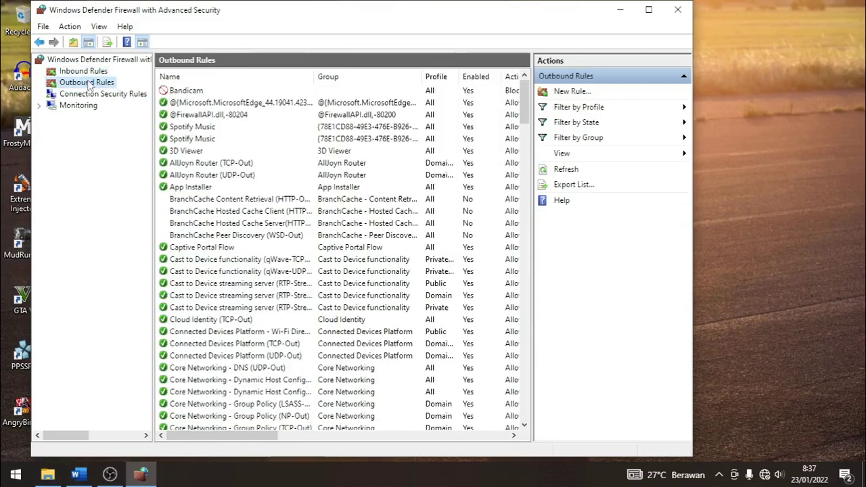
{"action": "left_click", "coordinate": [678, 11]}
{"action": "right_click", "coordinate": [415, 35]}
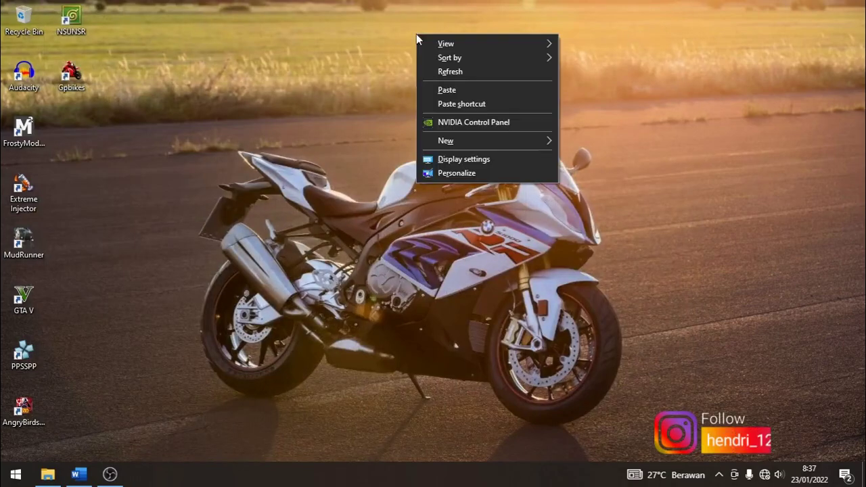
{"action": "left_click", "coordinate": [434, 67]}
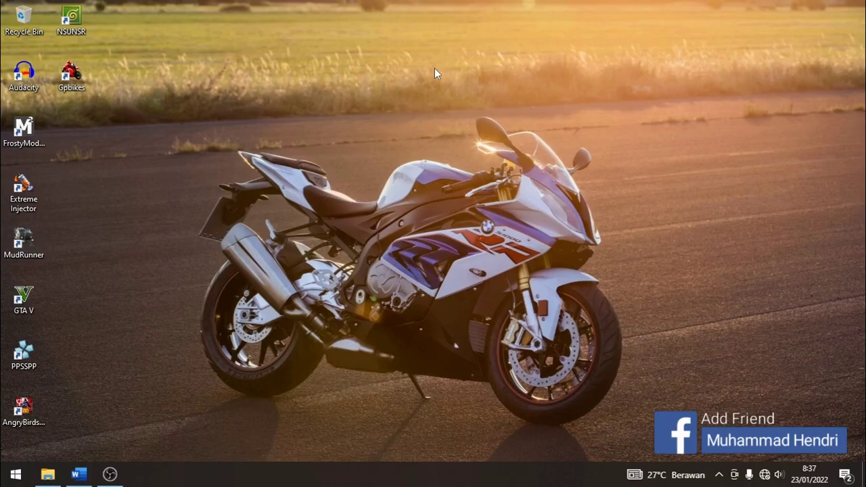
{"action": "right_click", "coordinate": [654, 52]}
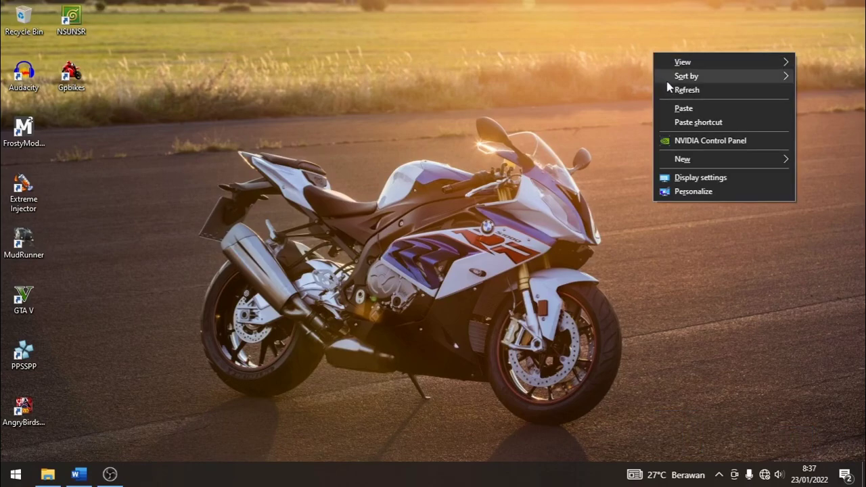
{"action": "left_click", "coordinate": [670, 87]}
{"action": "right_click", "coordinate": [598, 39]}
{"action": "left_click", "coordinate": [614, 80]}
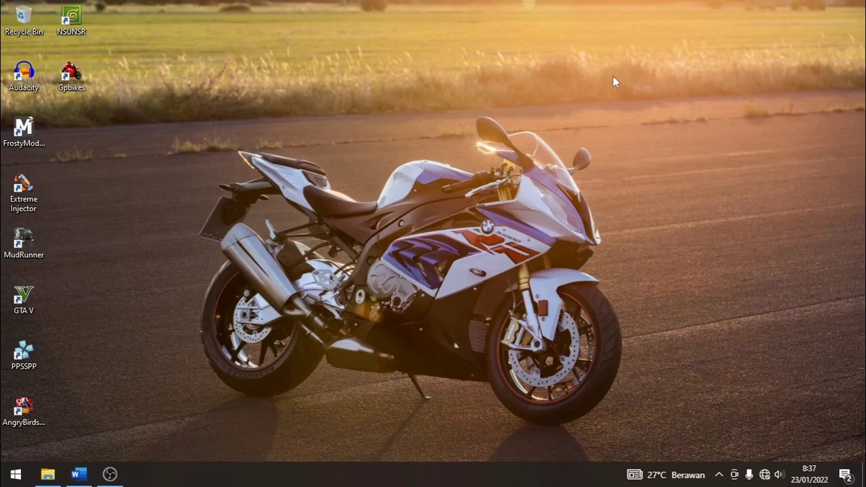
{"action": "right_click", "coordinate": [614, 76]}
{"action": "left_click", "coordinate": [631, 112]}
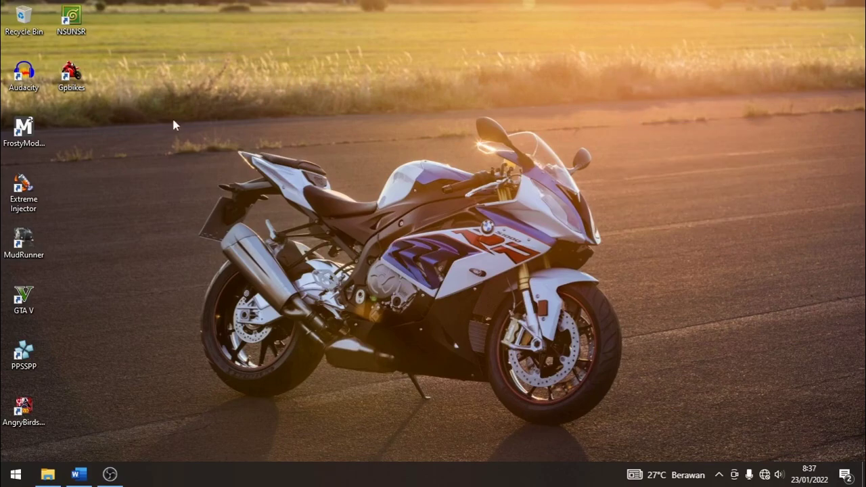